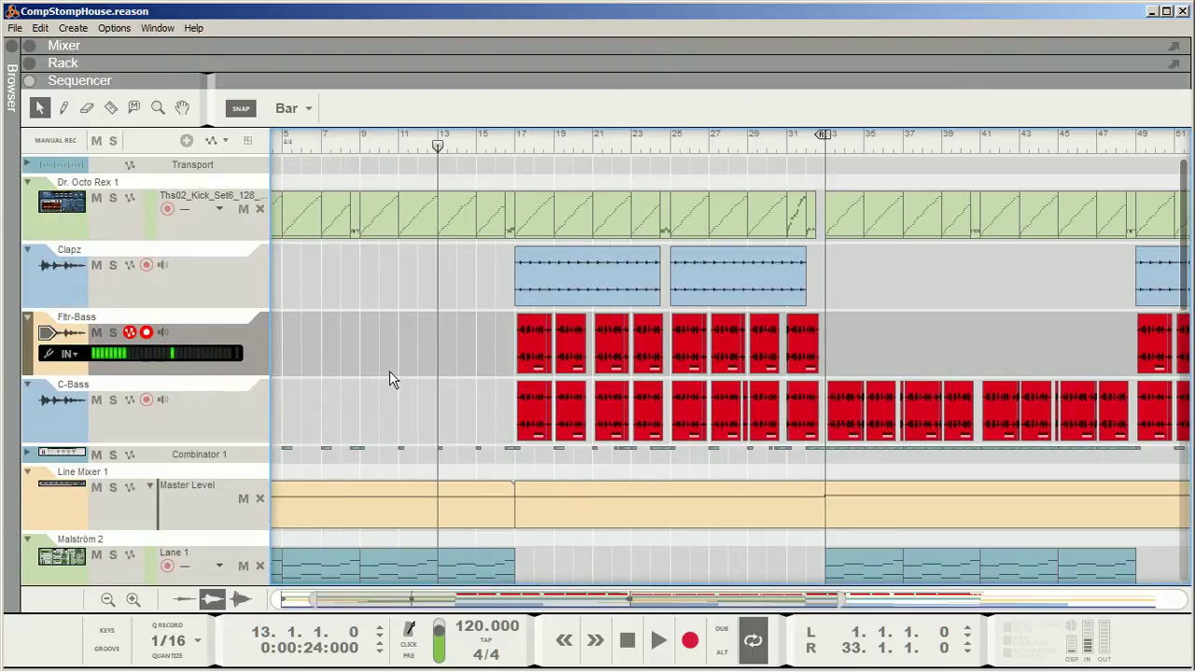
# Expand the Fltr-Bass lane into inline editing by opening its first bass clip.
pyautogui.doubleClick(532, 354)
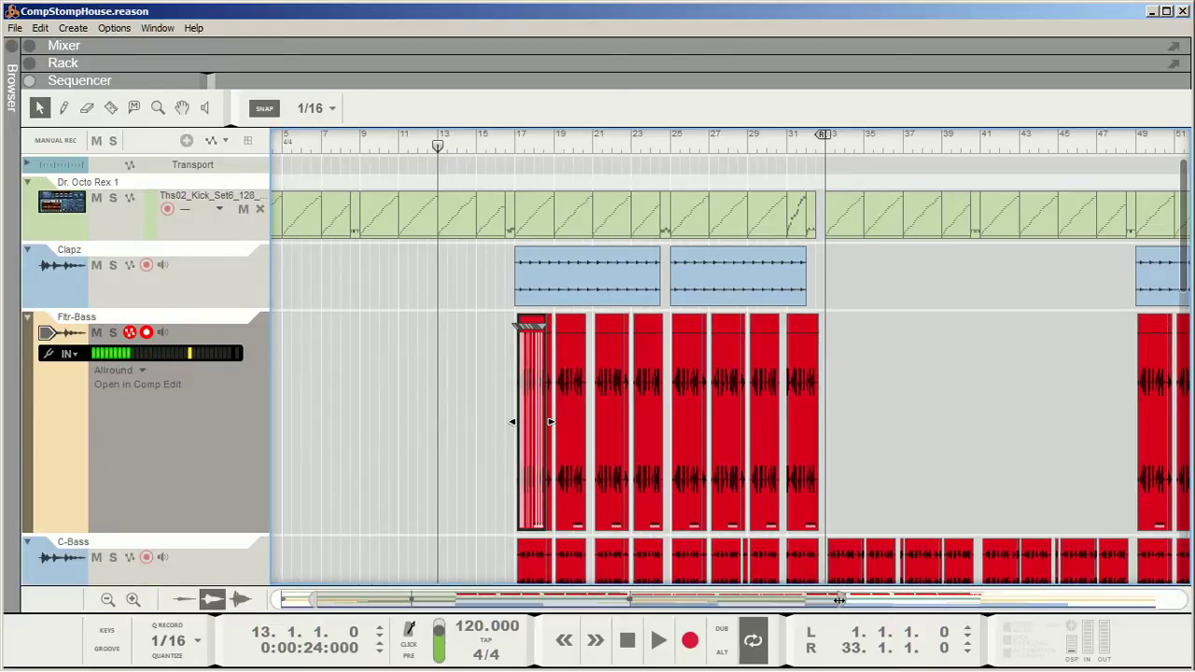
pyautogui.moveTo(839, 601); pyautogui.dragTo(569, 603)
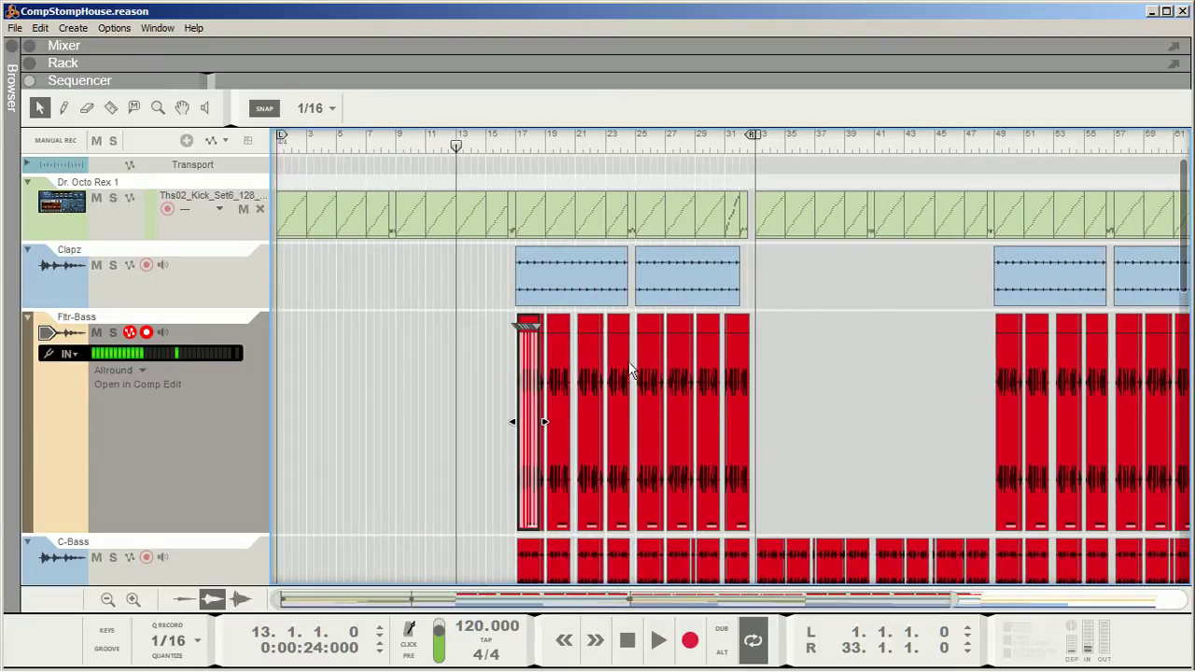
# Open the Fltr-Bass track in Comp Edit, showing the bounced take above the imported takes.
pyautogui.click(137, 384)
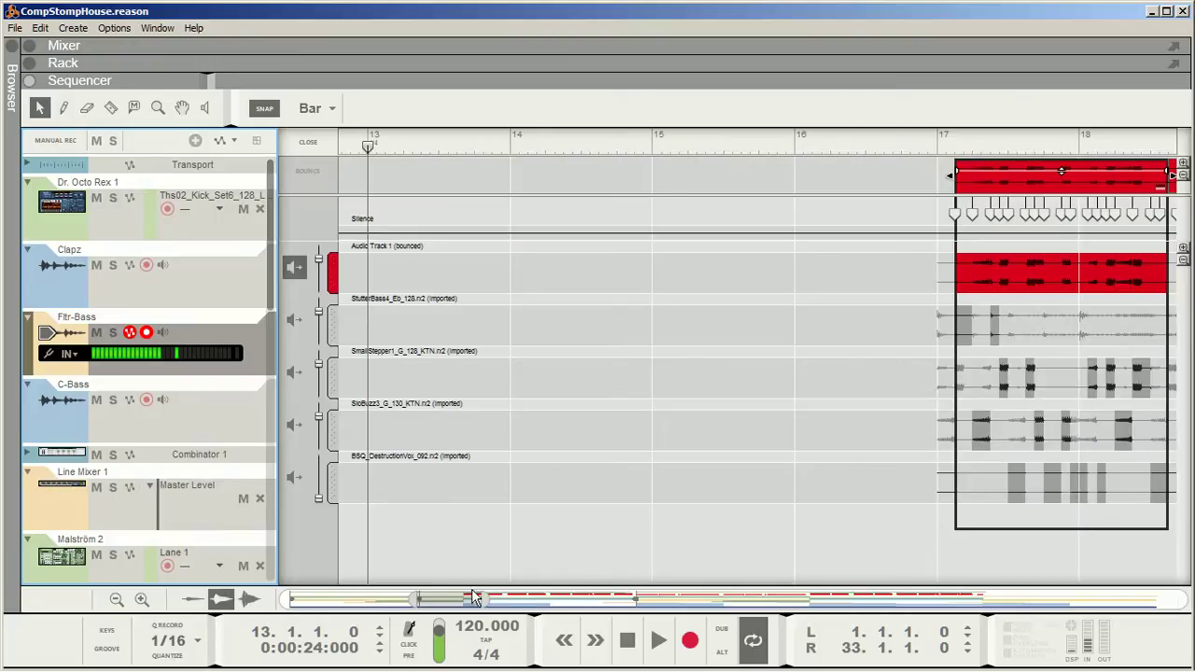
pyautogui.moveTo(453, 599); pyautogui.dragTo(485, 602)
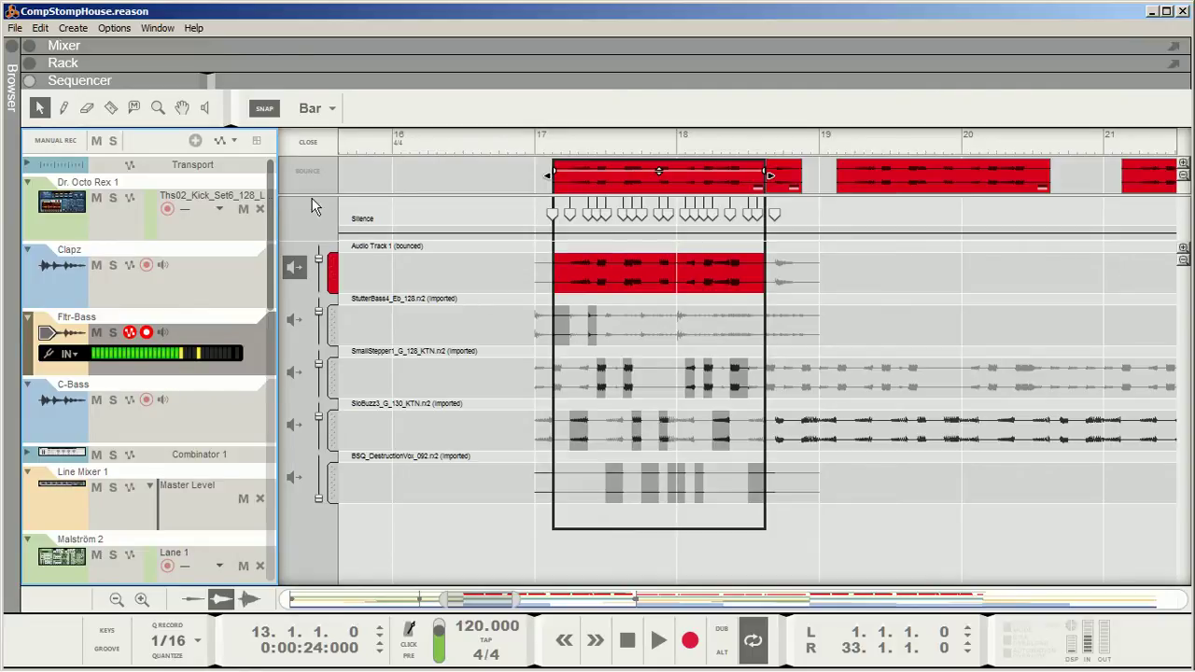
# Exit Comp Edit and enlarge the mixer to show every channel strip, including Fltr-Bass and C-Bass.
pyautogui.click(309, 147)
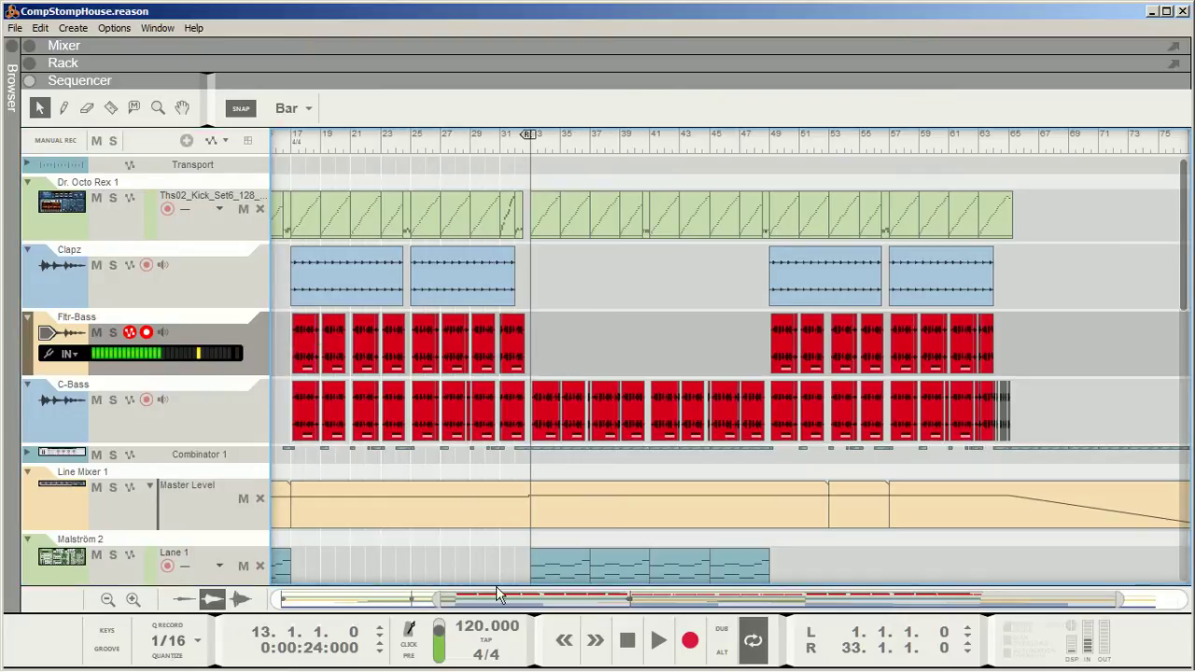
pyautogui.moveTo(496, 598); pyautogui.dragTo(406, 596)
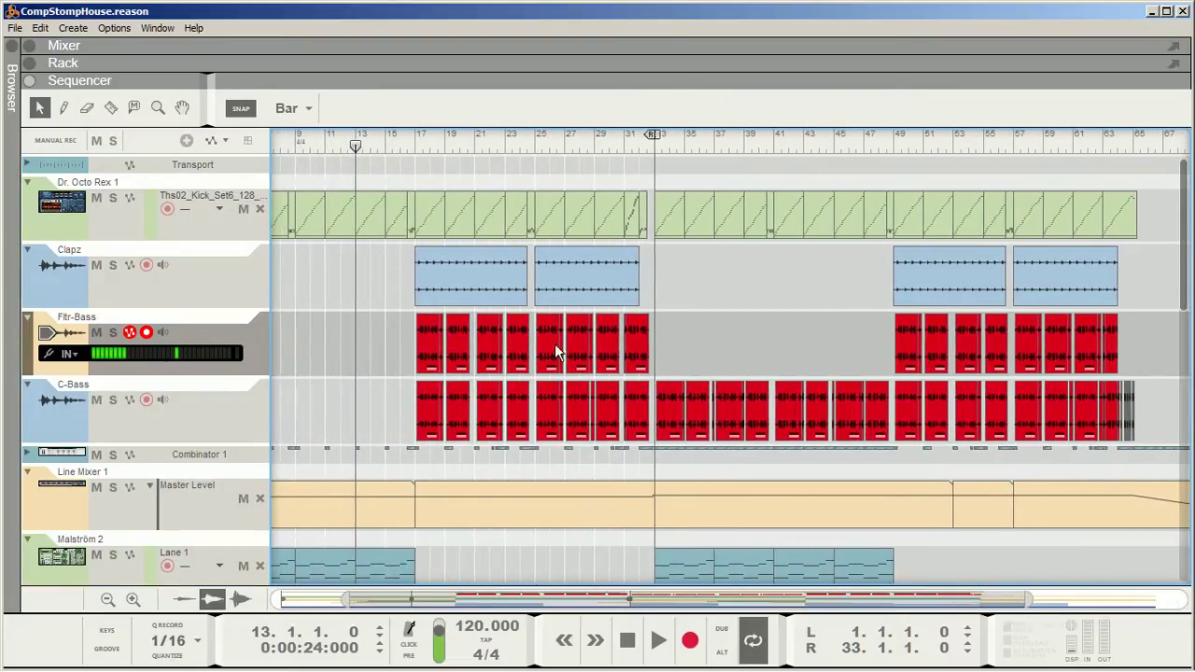
pyautogui.click(648, 44)
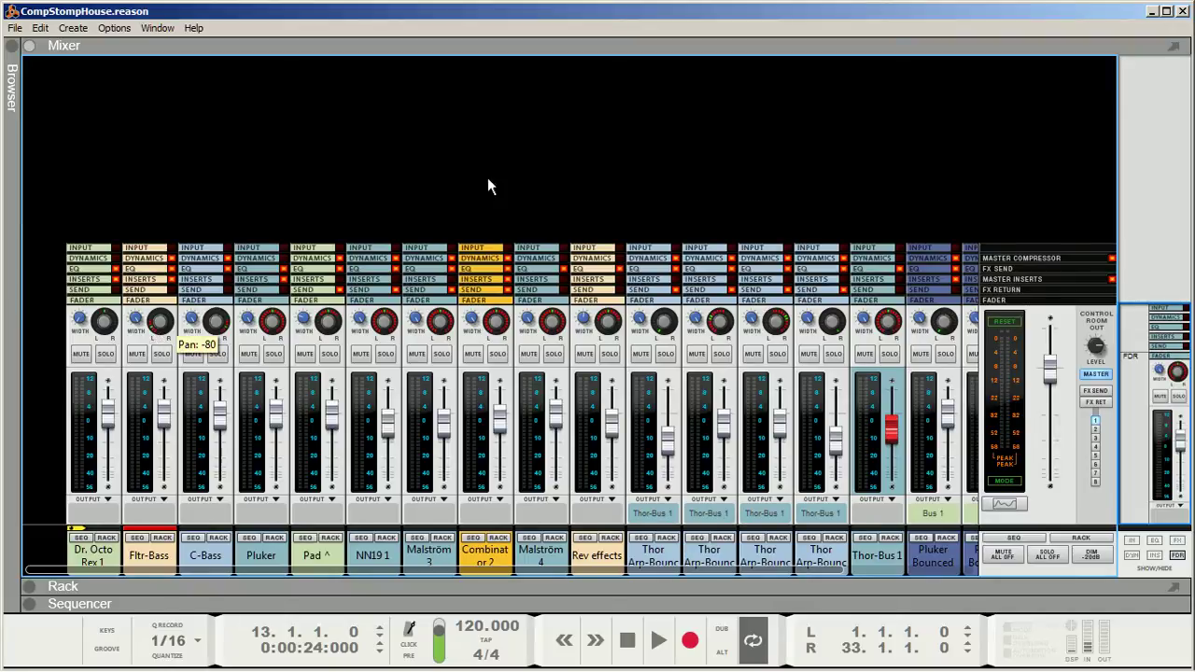
# Restore the full-size sequencer showing the Fltr-Bass and C-Bass clips, collapsing the mixer.
pyautogui.click(512, 604)
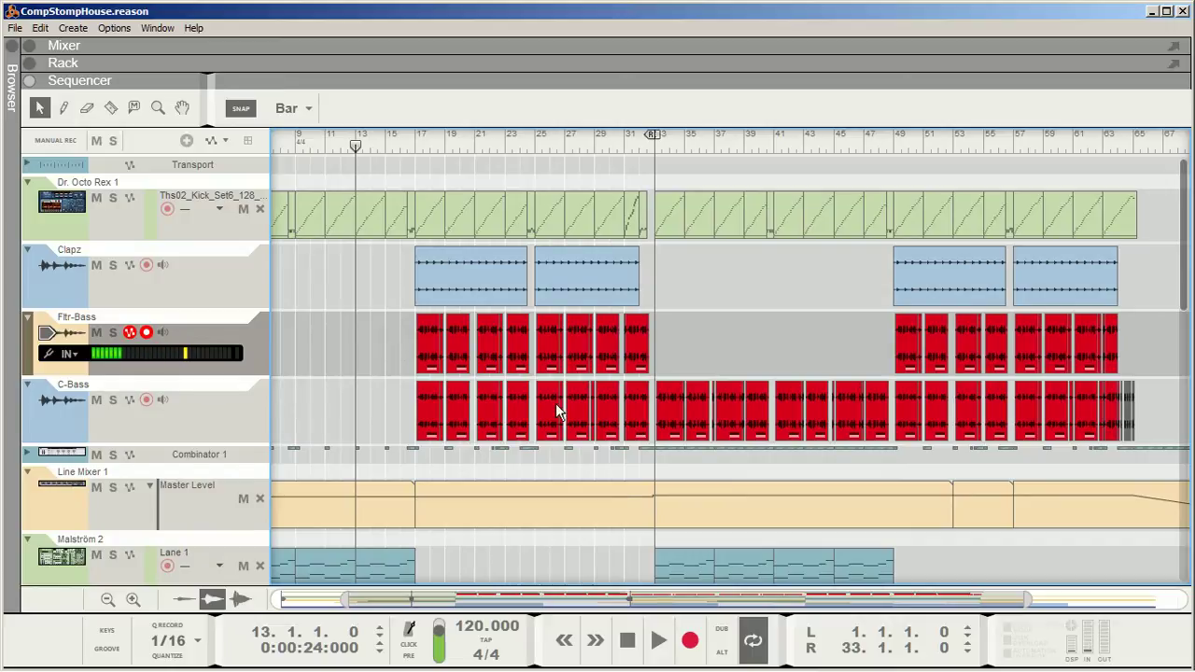
# Play the house arrangement from bar 13 through to about bar 32.
pyautogui.click(657, 641)
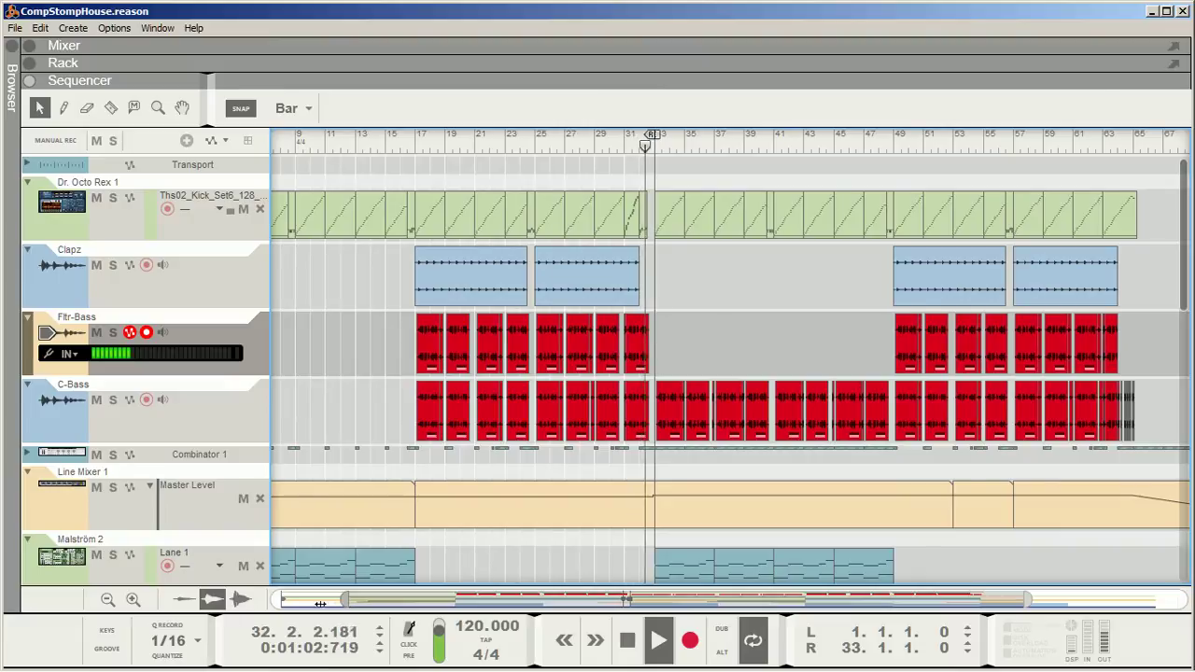
# Zoom out to the whole arrangement, stop playback and return the song position to bar 13.
pyautogui.moveTo(345, 602); pyautogui.dragTo(280, 602)
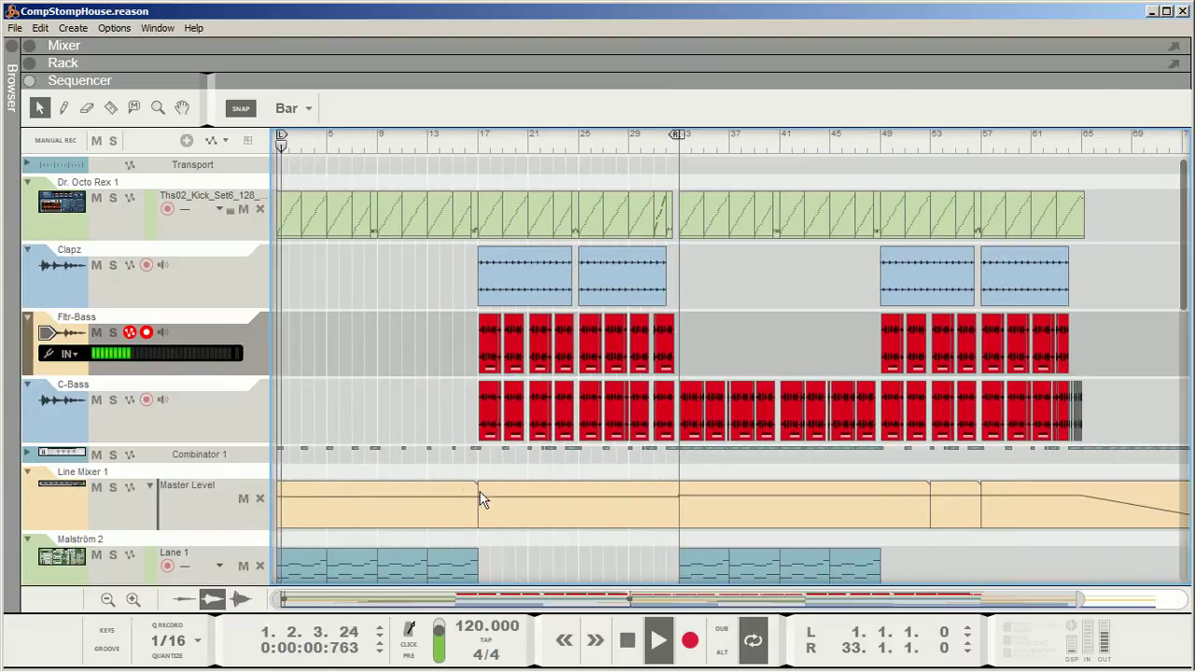
pyautogui.scroll(-2, 537, 511)
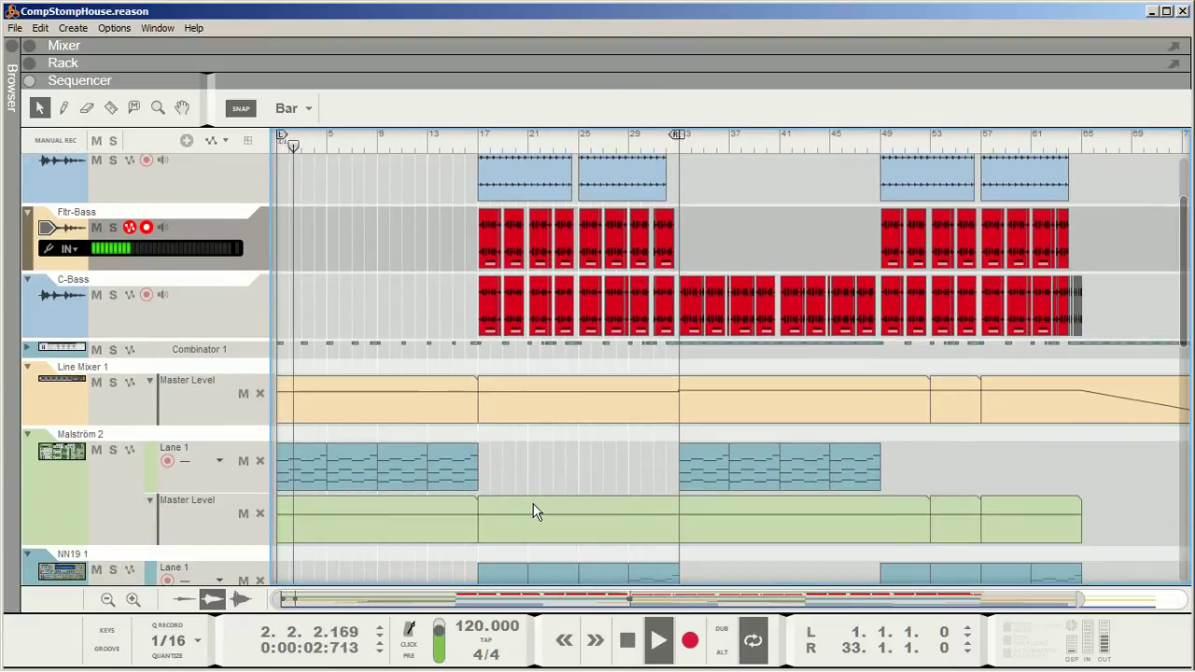
pyautogui.scroll(2, 537, 511)
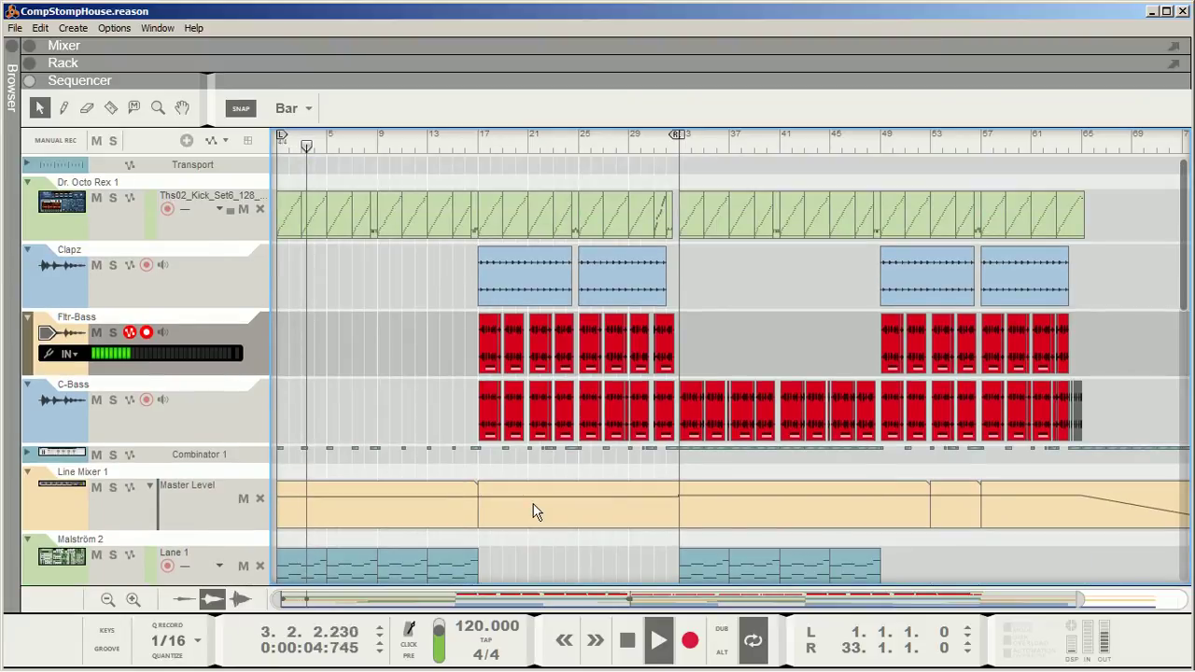
pyautogui.click(628, 640)
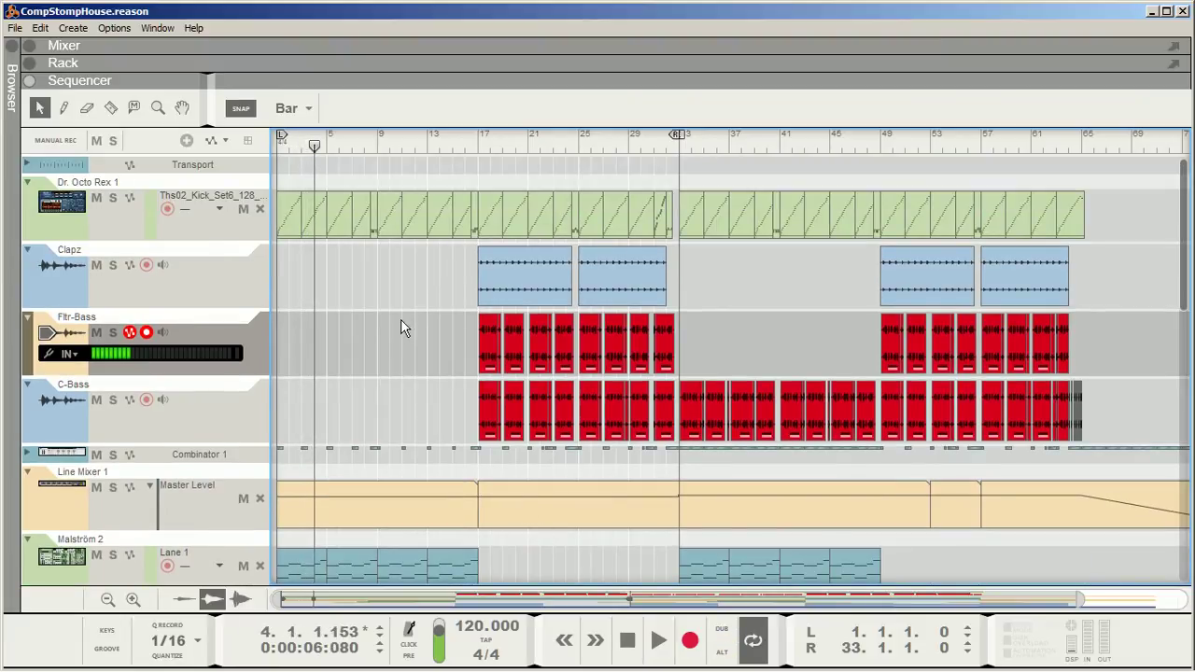
pyautogui.click(425, 150)
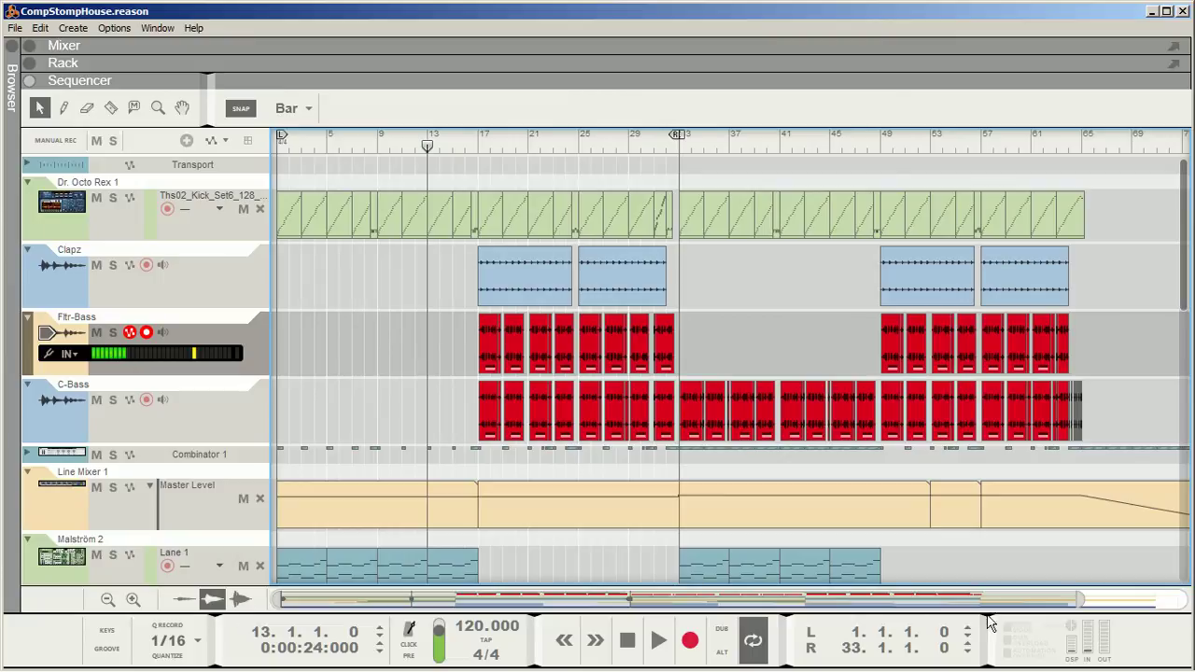
pyautogui.click(1025, 660)
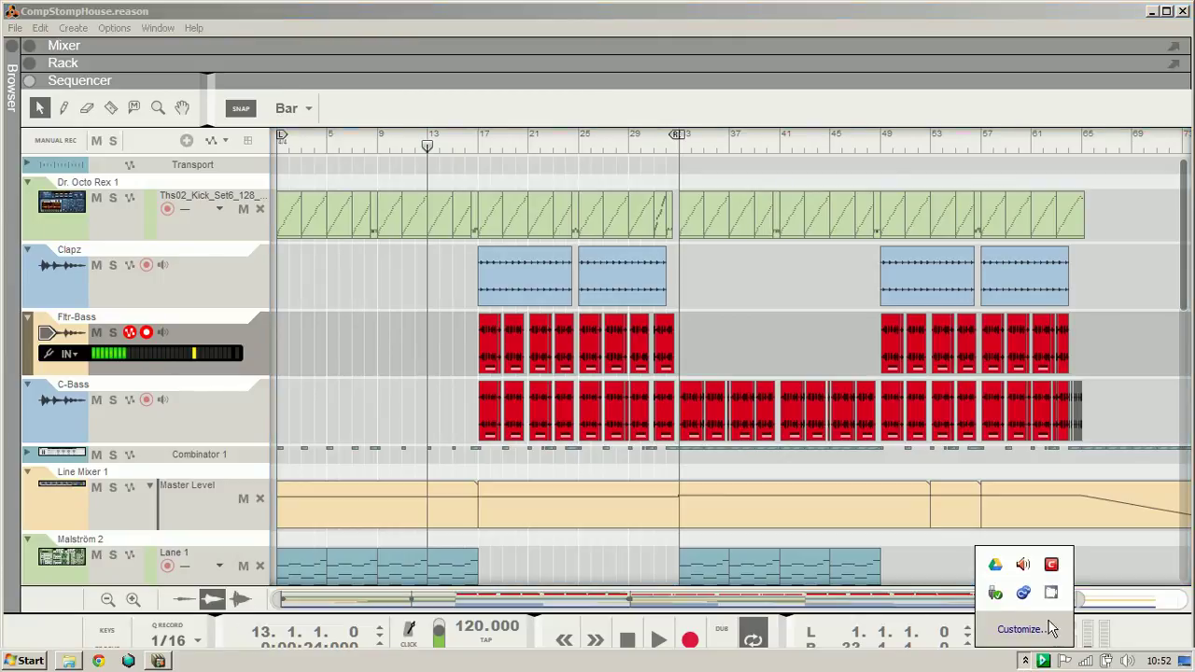